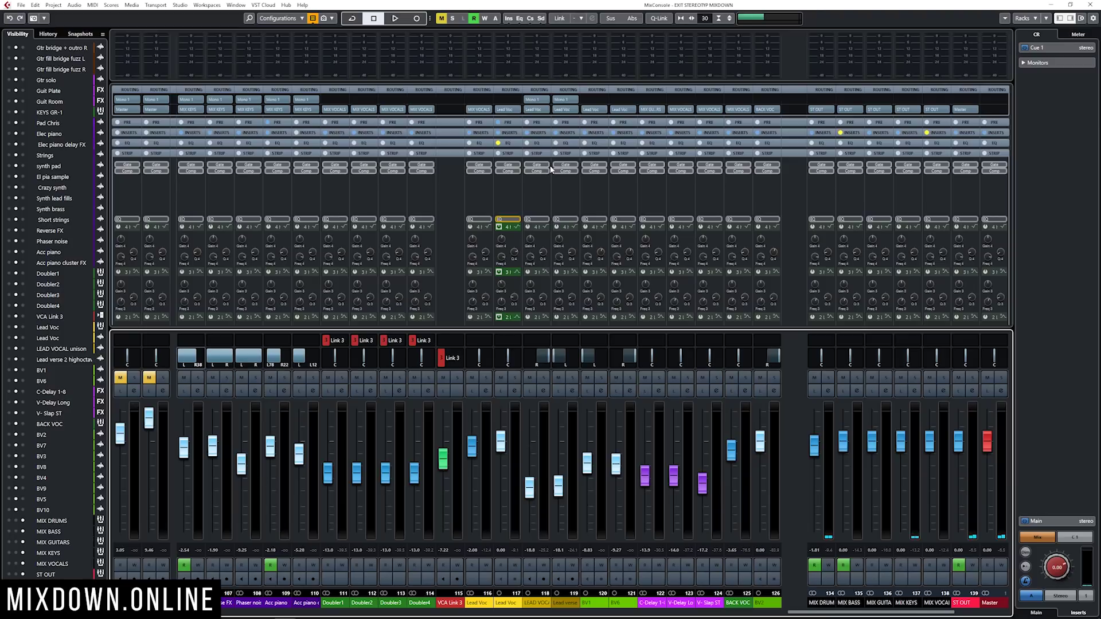
- From the Studio menu, open MixConsole 3 as a separate window beside the main mixer
{"action": "left_click", "coordinate": [181, 5]}
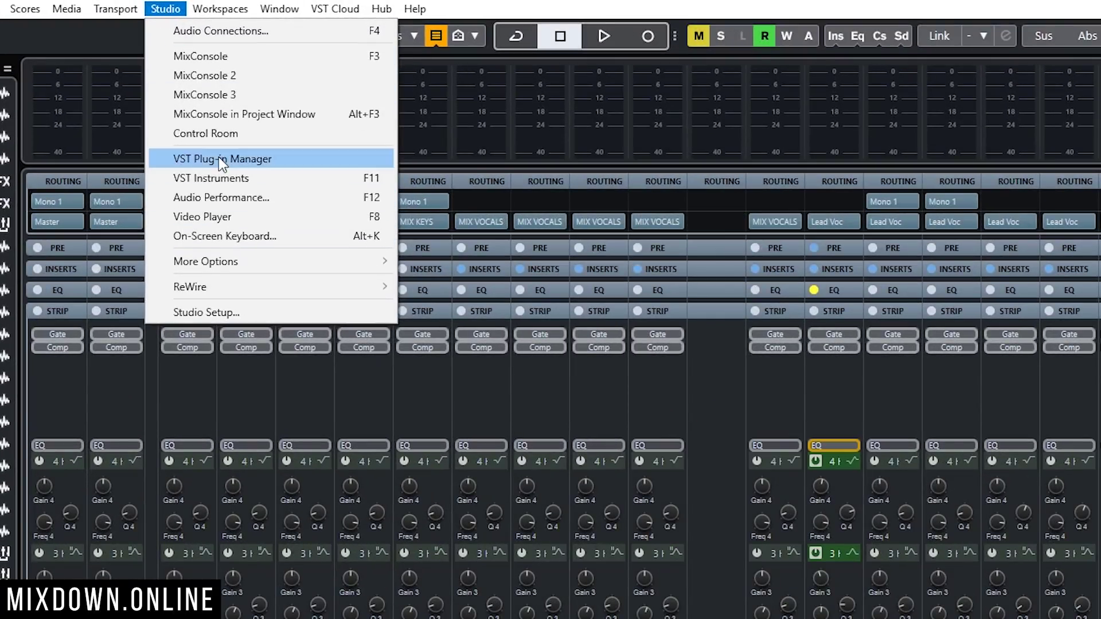
{"action": "left_click", "coordinate": [404, 37]}
{"action": "left_click", "coordinate": [172, 10]}
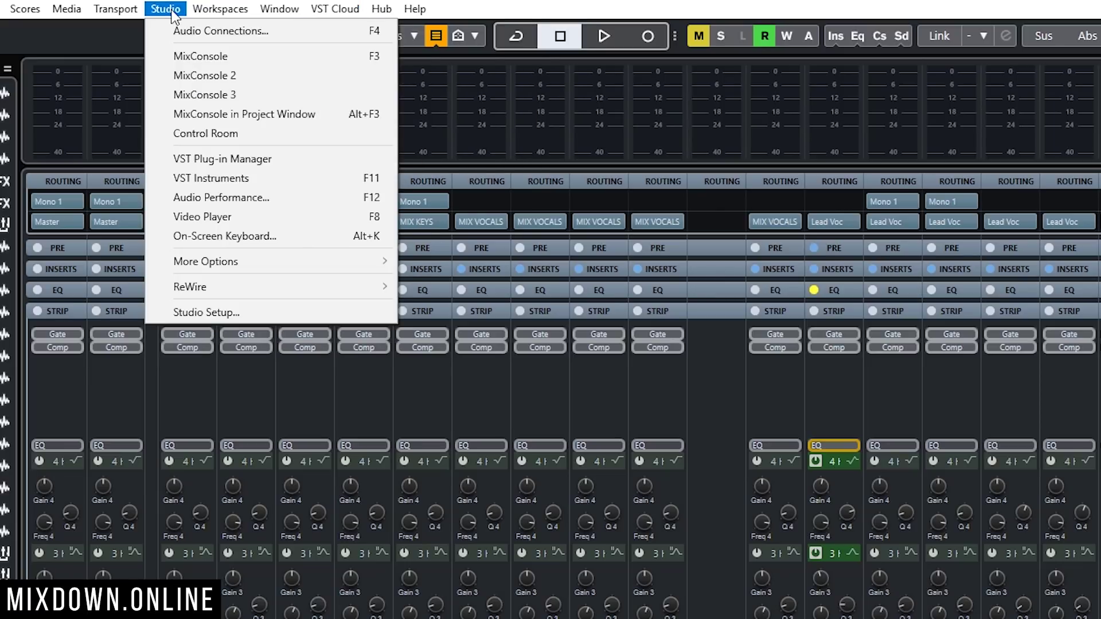
{"action": "left_click", "coordinate": [205, 95]}
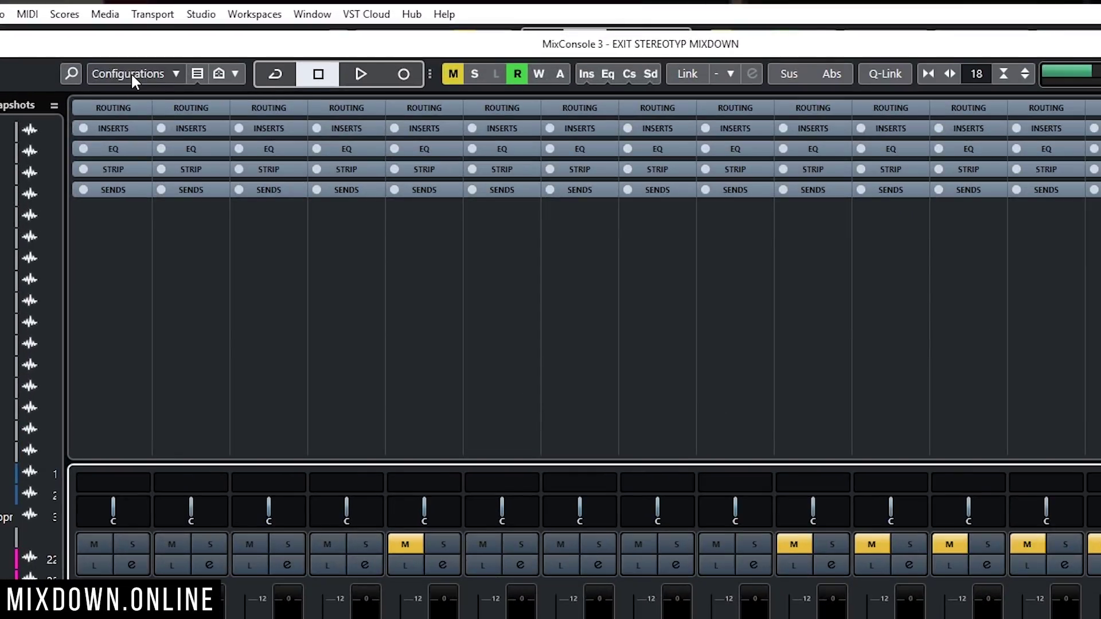
{"action": "left_click", "coordinate": [198, 74]}
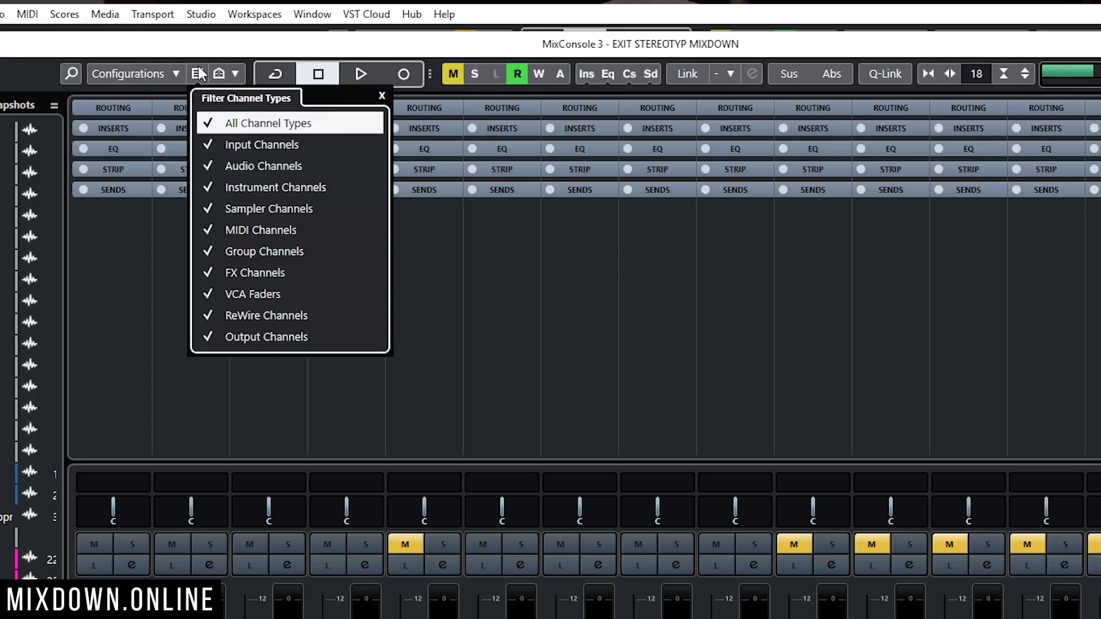
- Filter MixConsole 3 to show only FX Channels and VCA Faders
{"action": "left_click", "coordinate": [213, 124]}
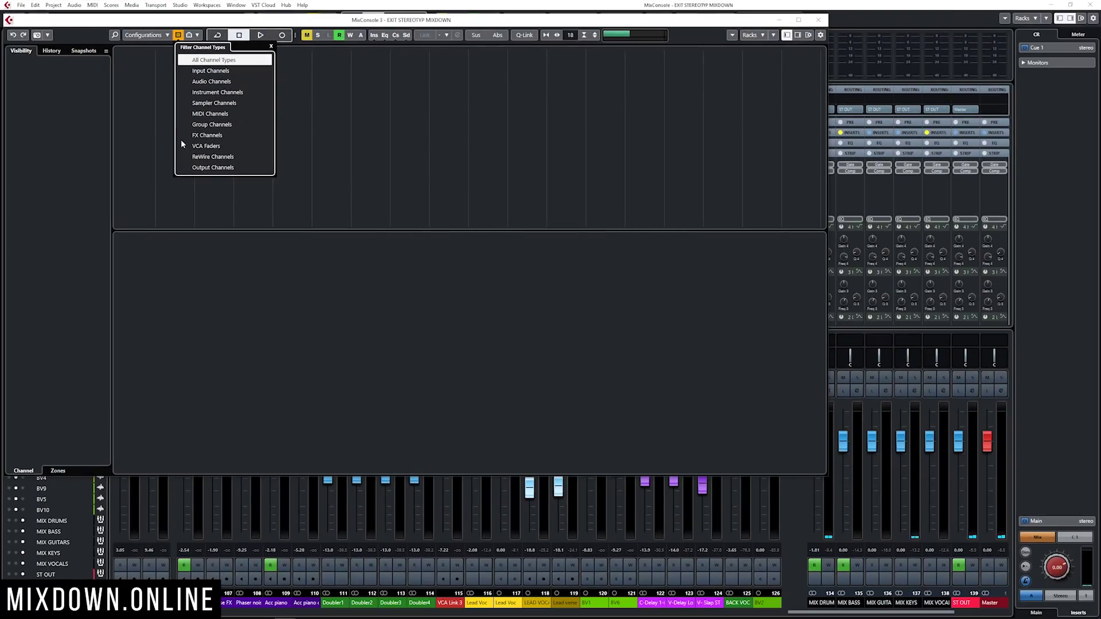
{"action": "left_click", "coordinate": [189, 135]}
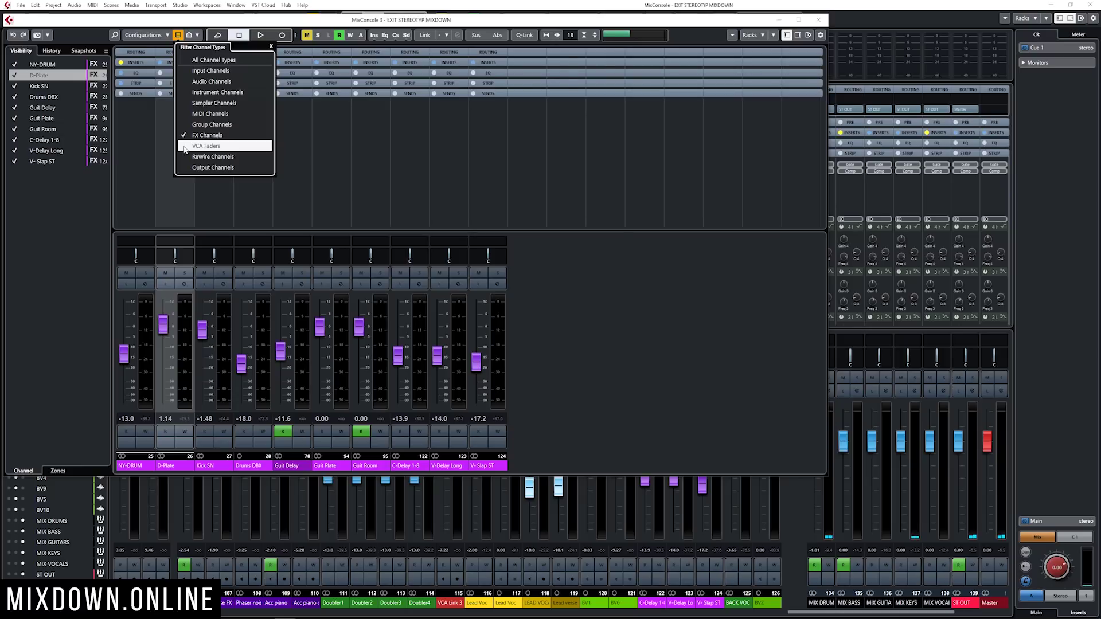
{"action": "left_click", "coordinate": [184, 147]}
{"action": "left_click", "coordinate": [683, 350]}
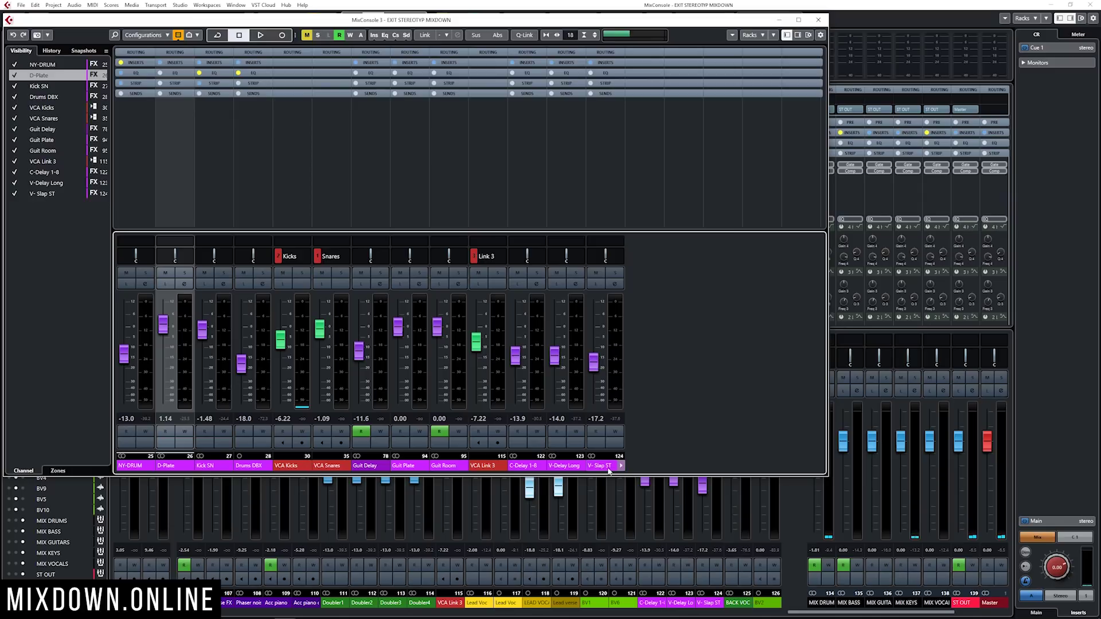
- Select all FX channel strips through V-Slap ST, excluding VCA Snares and VCA Link 3
{"action": "left_click", "coordinate": [609, 466]}
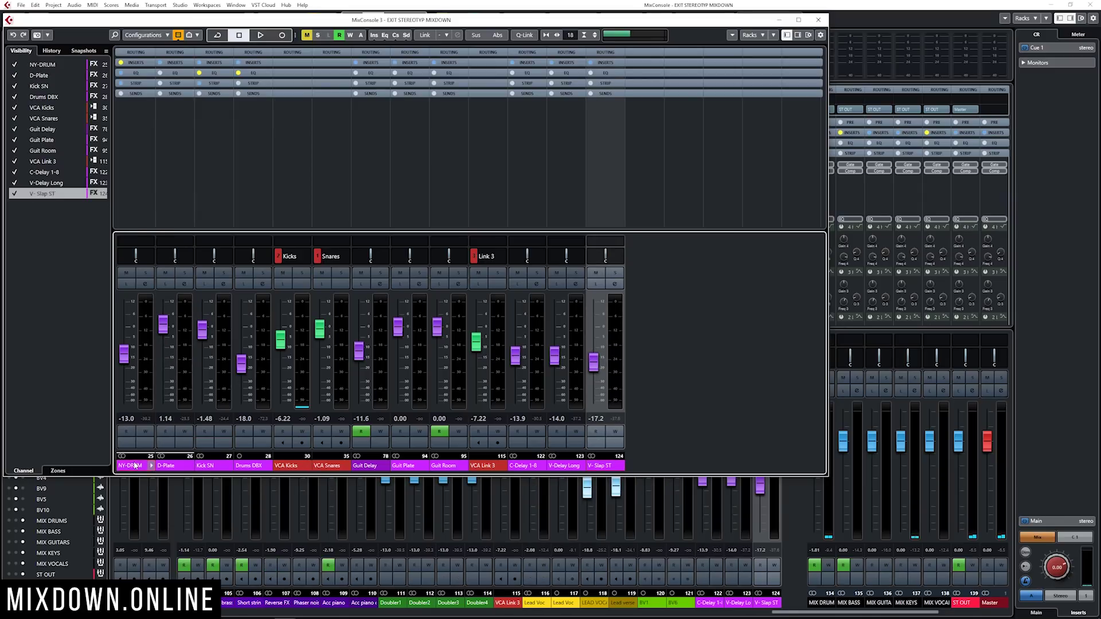
{"action": "left_click", "coordinate": [292, 467]}
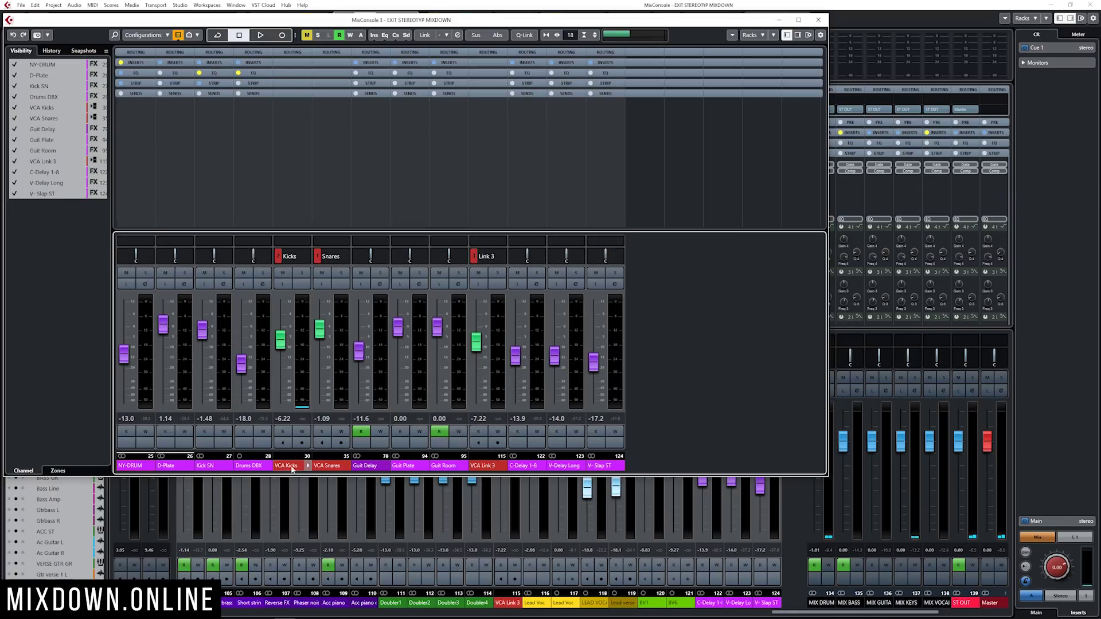
{"action": "left_click", "coordinate": [328, 465], "text": "ctrl"}
{"action": "left_click", "coordinate": [482, 465], "text": "ctrl"}
- Add a VCA fader for the selected FX channels and rename it from Link 4 to 'VCA FX'
{"action": "right_click", "coordinate": [599, 362]}
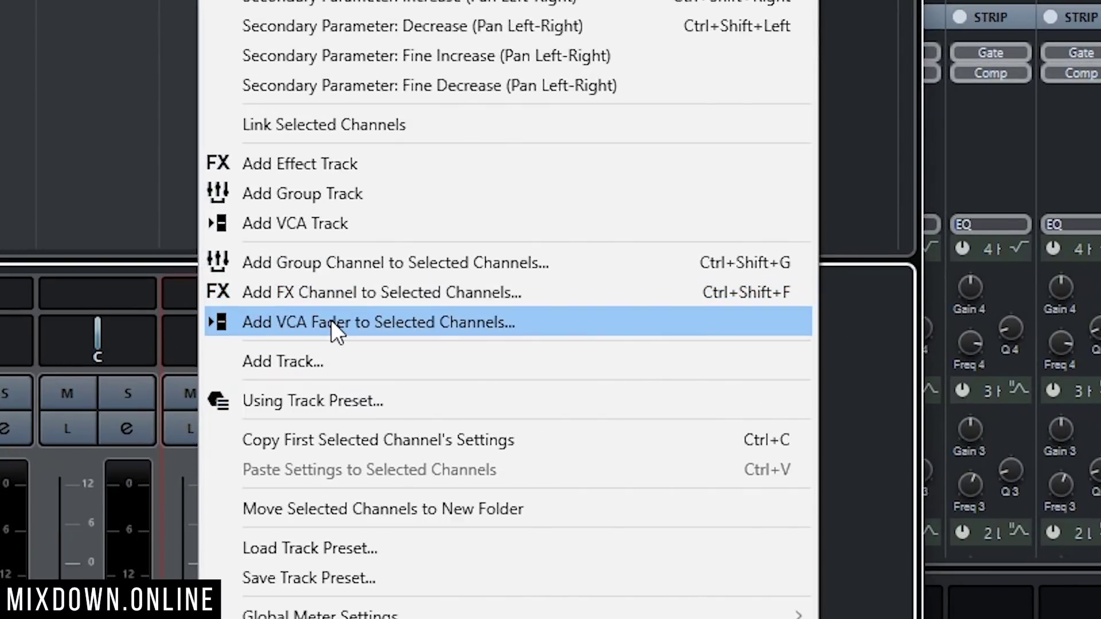
{"action": "left_click", "coordinate": [331, 321]}
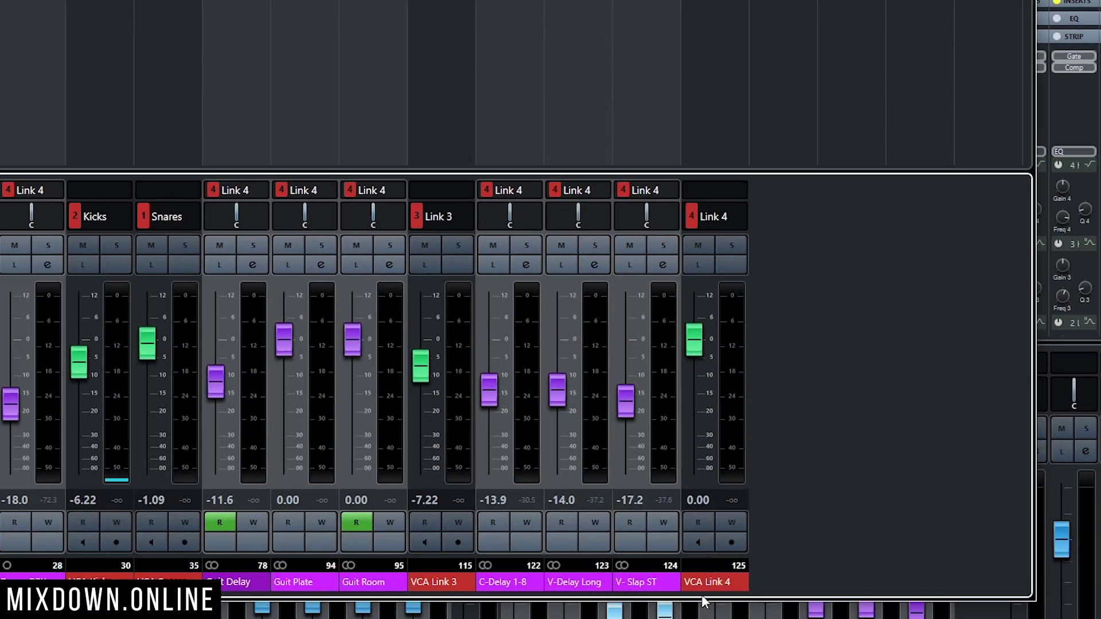
{"action": "left_click", "coordinate": [706, 582]}
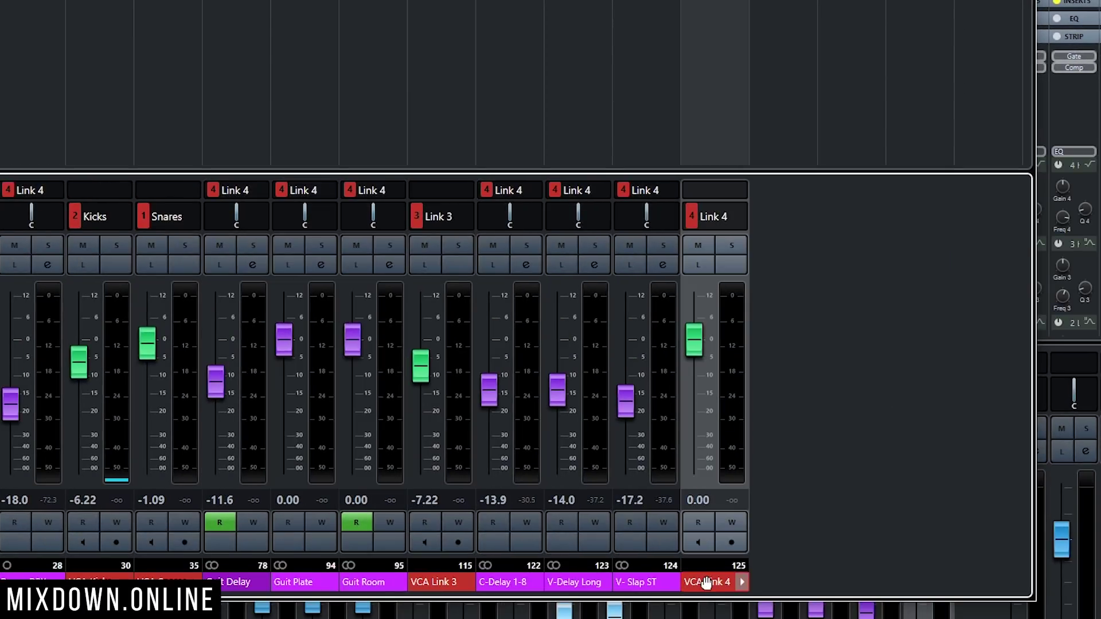
{"action": "double_click", "coordinate": [702, 582]}
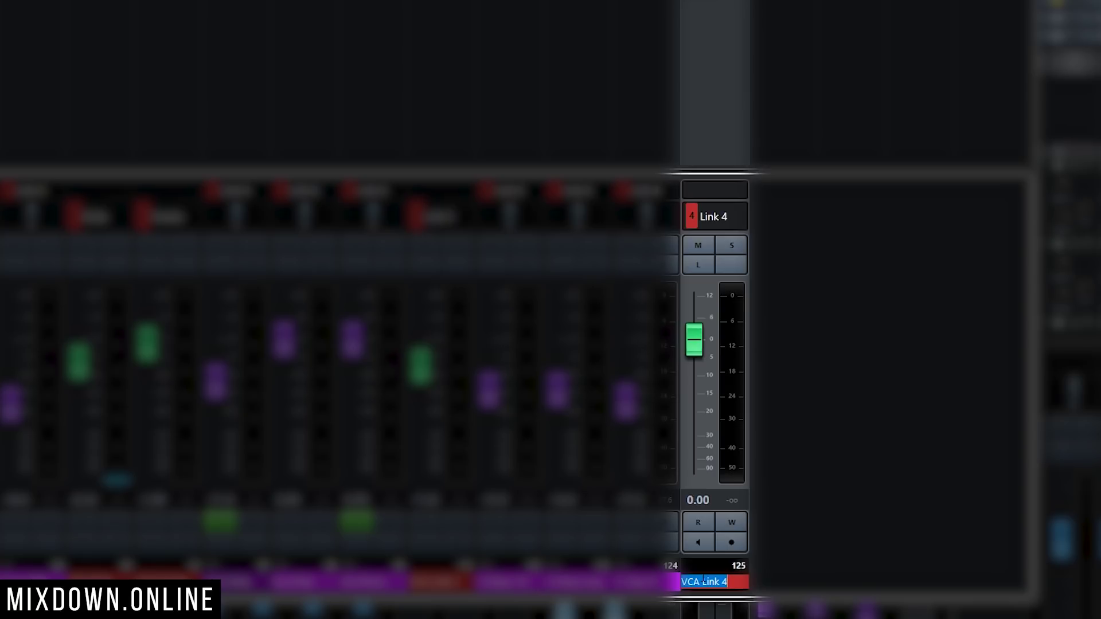
{"action": "type", "text": "VCA "}
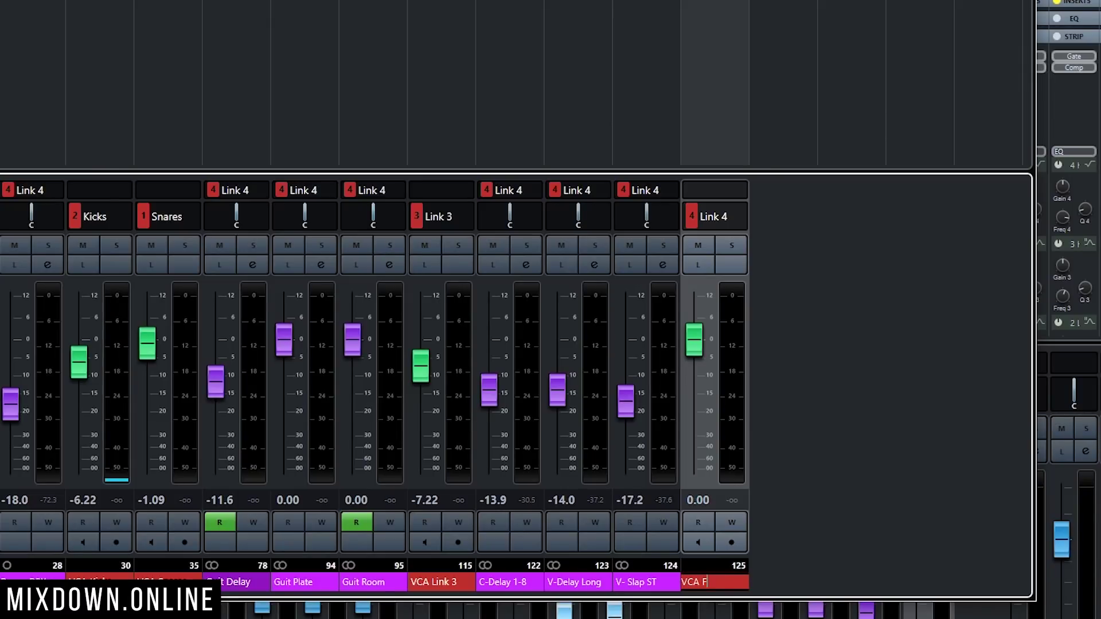
{"action": "type", "text": "FX"}
{"action": "key", "text": "Return"}
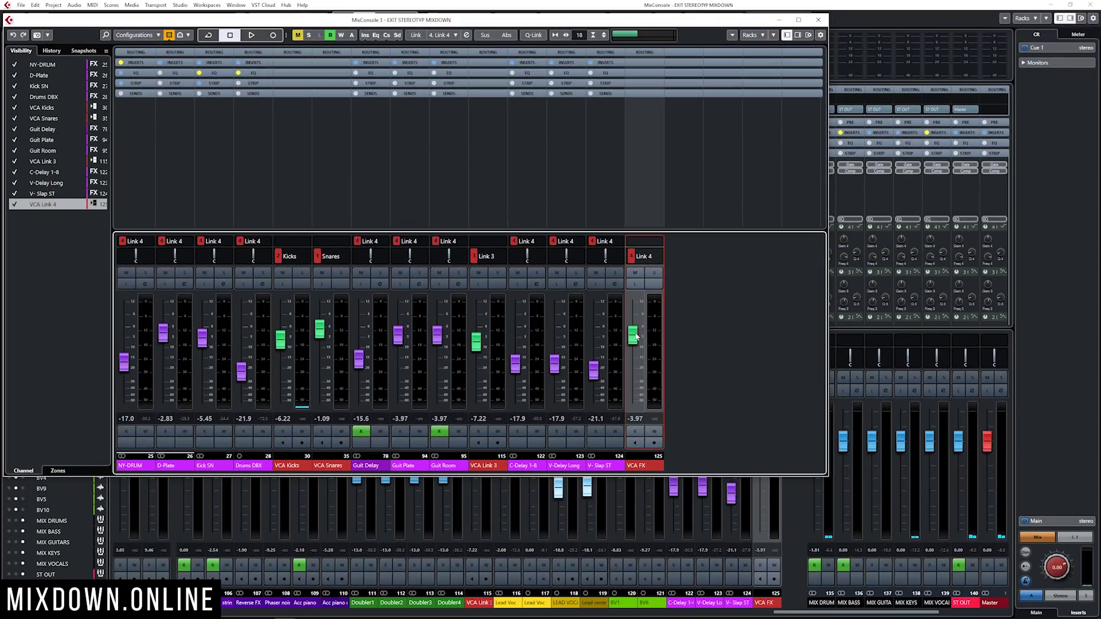
- Nudge VCA FX up to -0.64 to confirm it moves the FX levels, then close MixConsole 3
{"action": "mouse_move", "coordinate": [635, 335]}
{"action": "left_mouse_down"}
{"action": "mouse_move", "coordinate": [634, 398]}
{"action": "mouse_move", "coordinate": [641, 326]}
{"action": "left_mouse_up"}
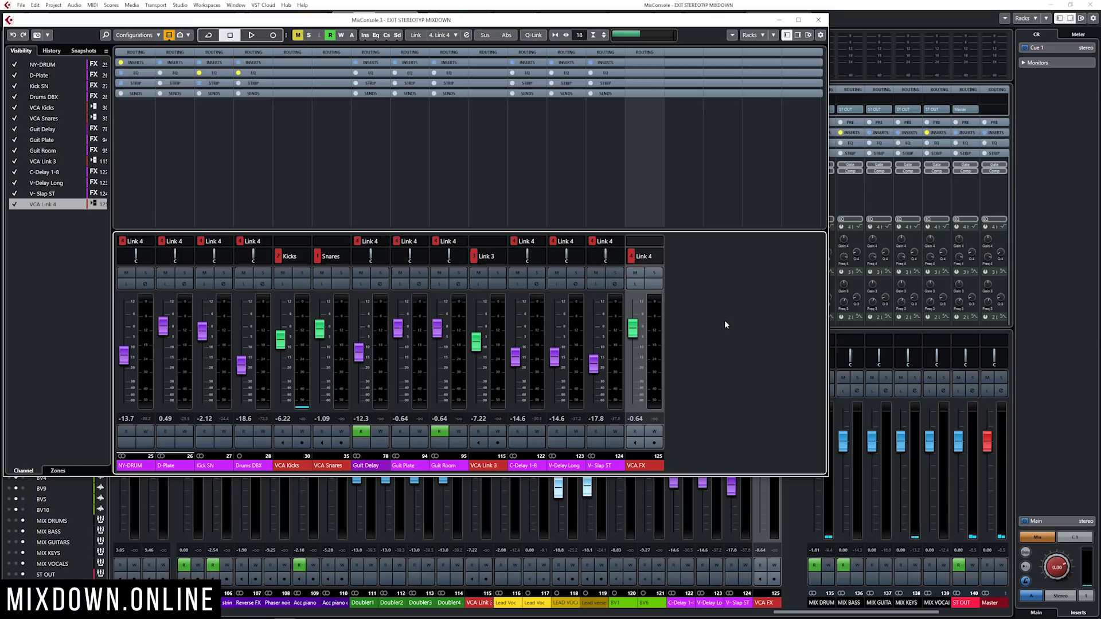
{"action": "left_click", "coordinate": [819, 20]}
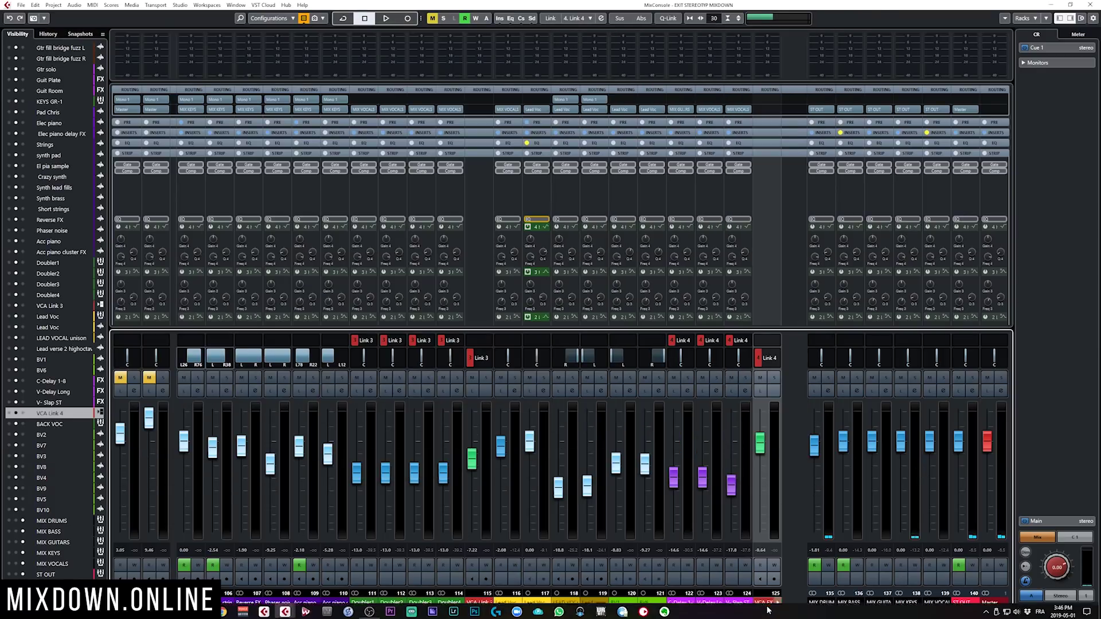
- Pin the VCA FX channel to the right zone using the Visibility channel list
{"action": "left_click", "coordinate": [756, 446]}
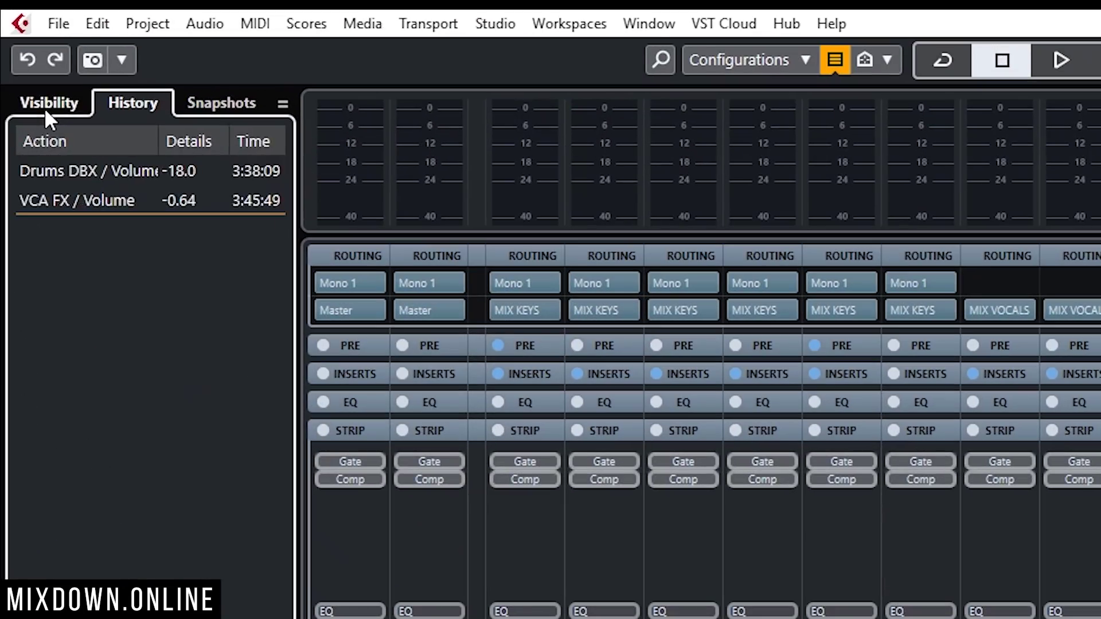
{"action": "left_click", "coordinate": [17, 35]}
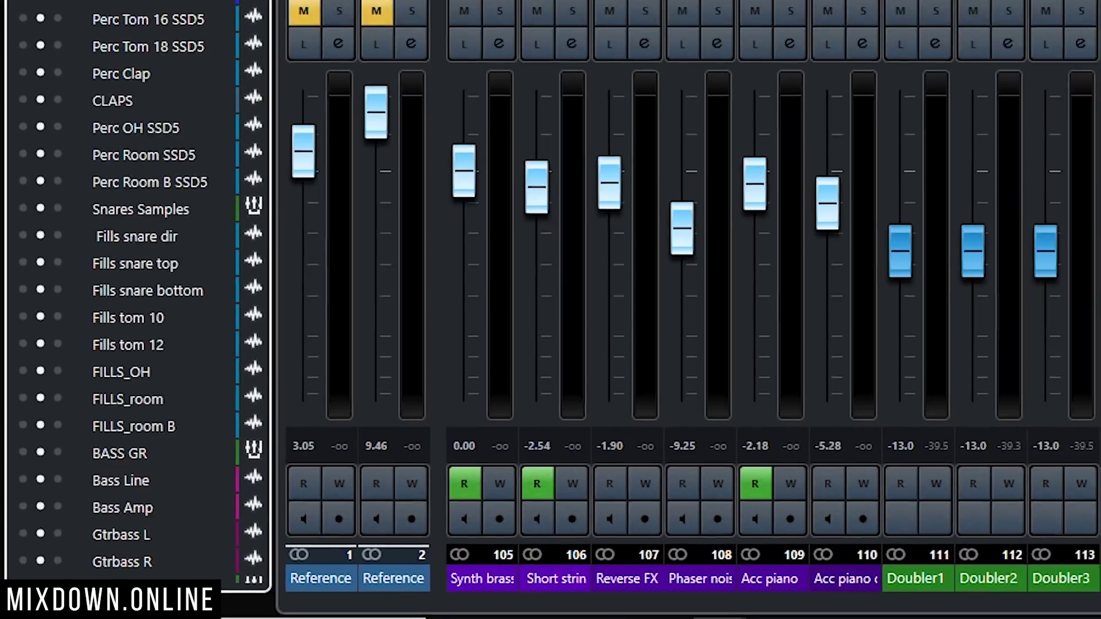
{"action": "scroll", "coordinate": [126, 161], "scroll_direction": "down", "scroll_amount": 10}
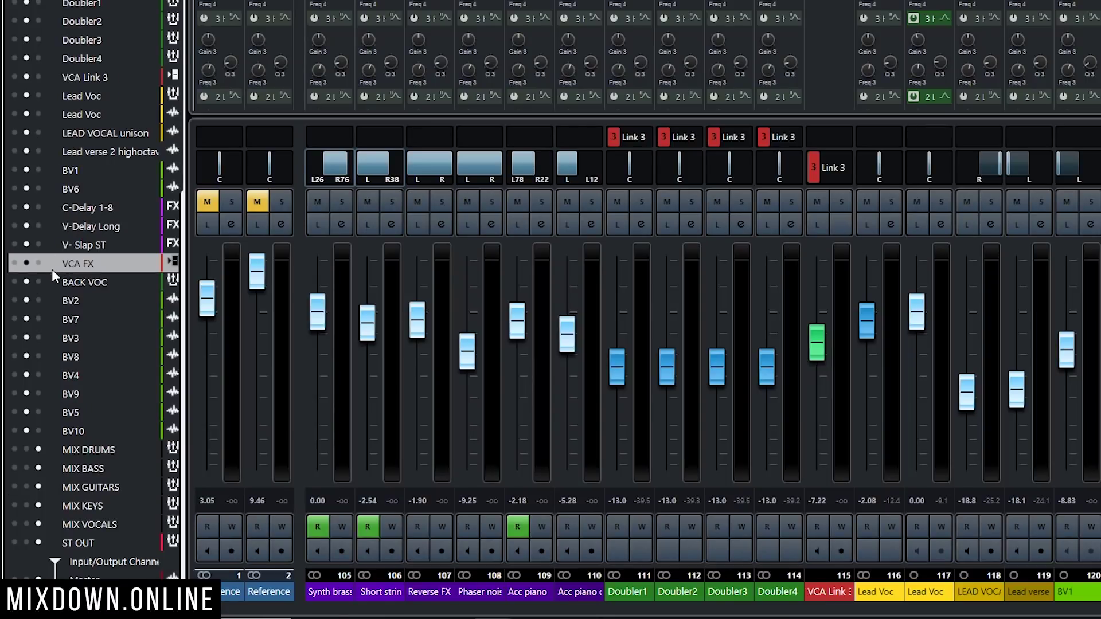
{"action": "left_click", "coordinate": [38, 263]}
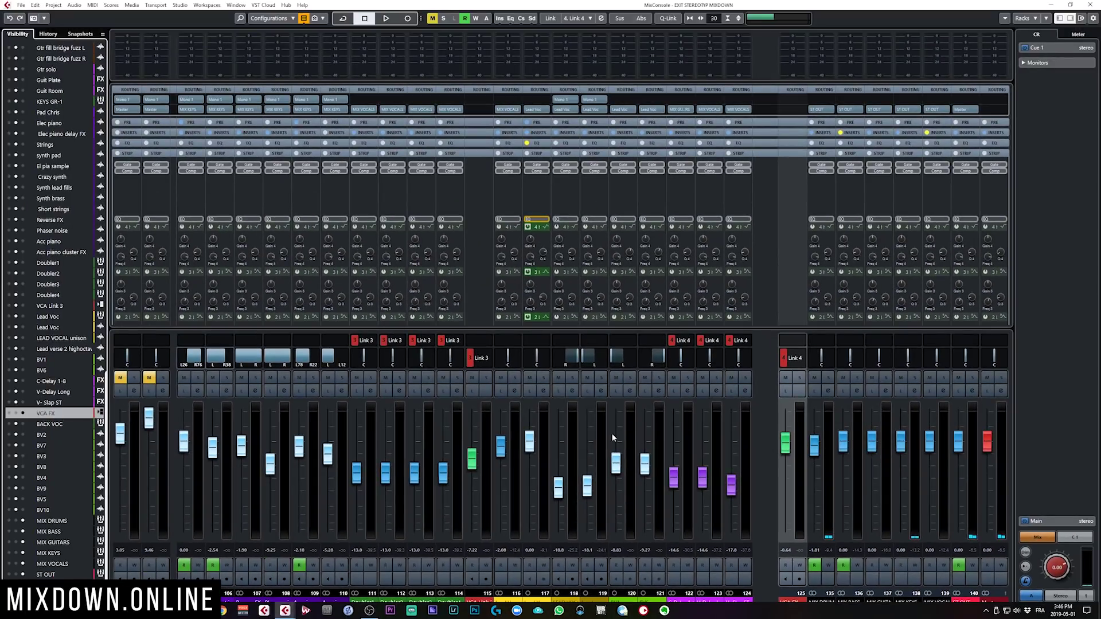
{"action": "left_click_drag", "start_coordinate": [824, 613], "coordinate": [740, 617]}
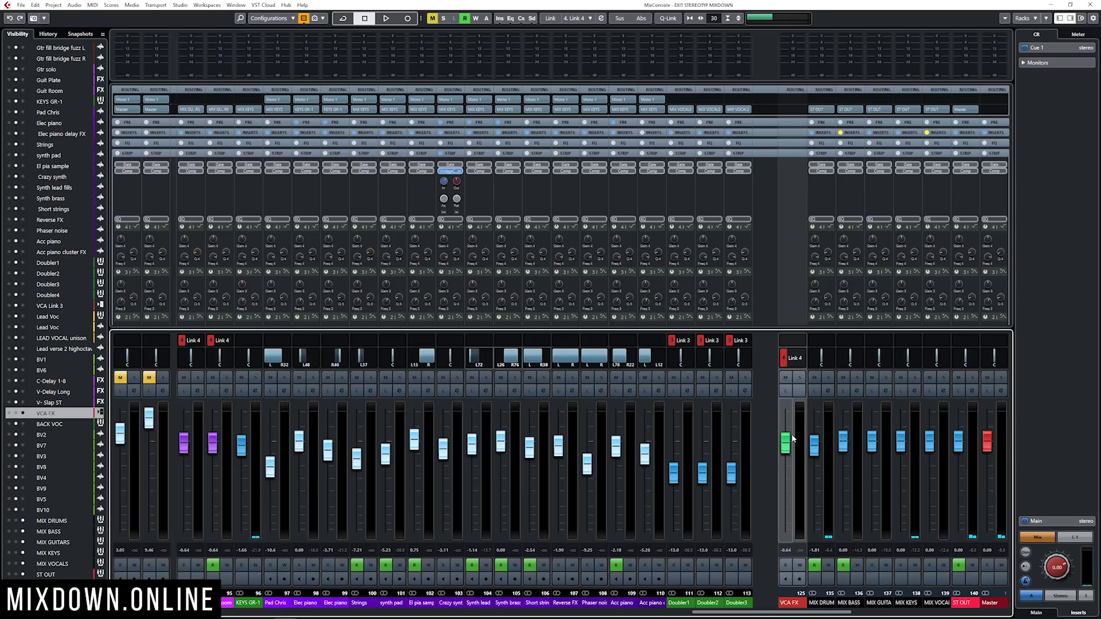
- Start playback and toggle mute and listen on VCA FX to check the linked FX channels
{"action": "key", "text": "space"}
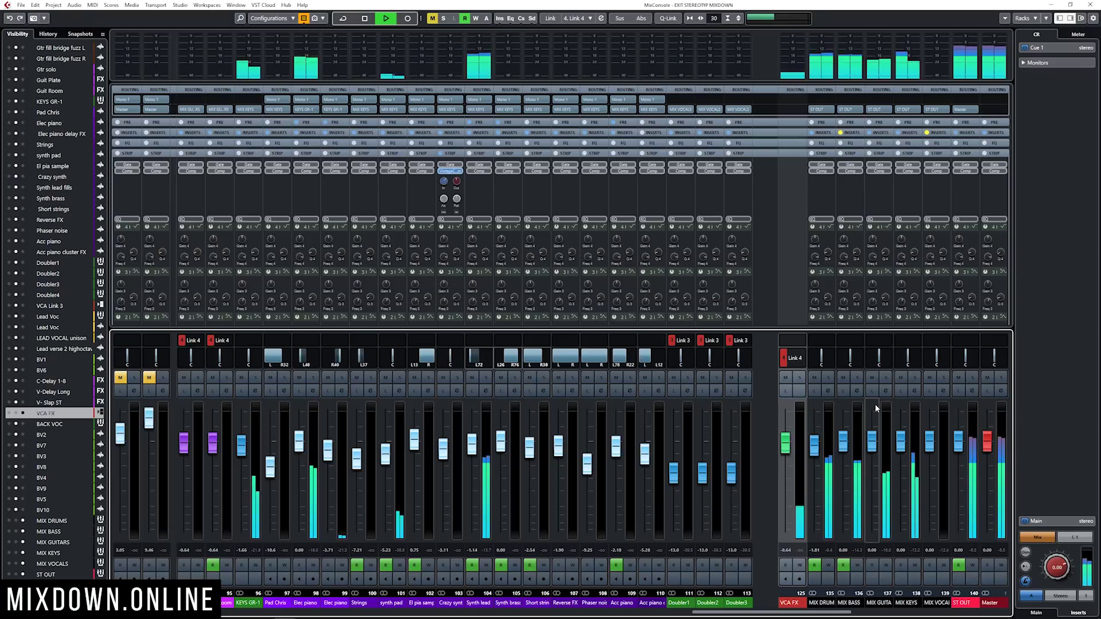
{"action": "left_click", "coordinate": [785, 377]}
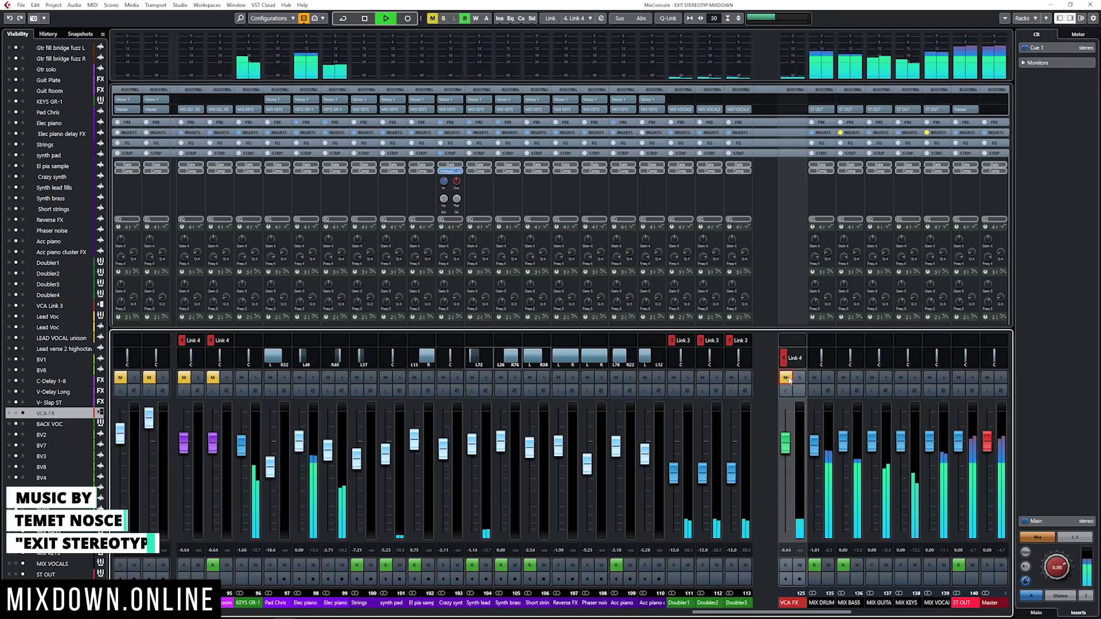
{"action": "left_click", "coordinate": [786, 377]}
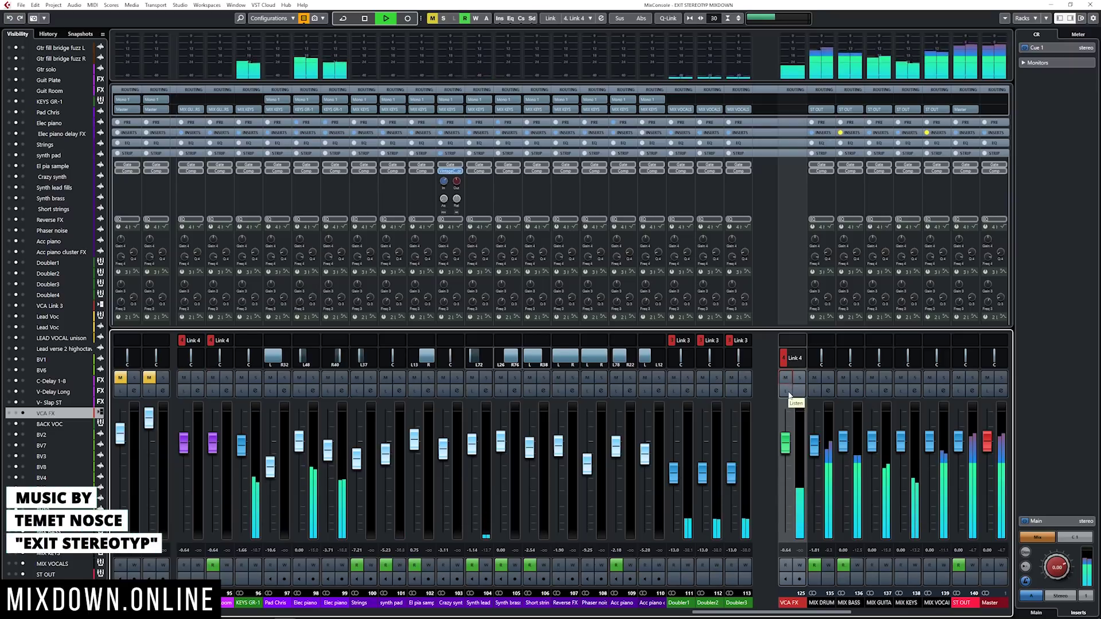
{"action": "left_click", "coordinate": [786, 390]}
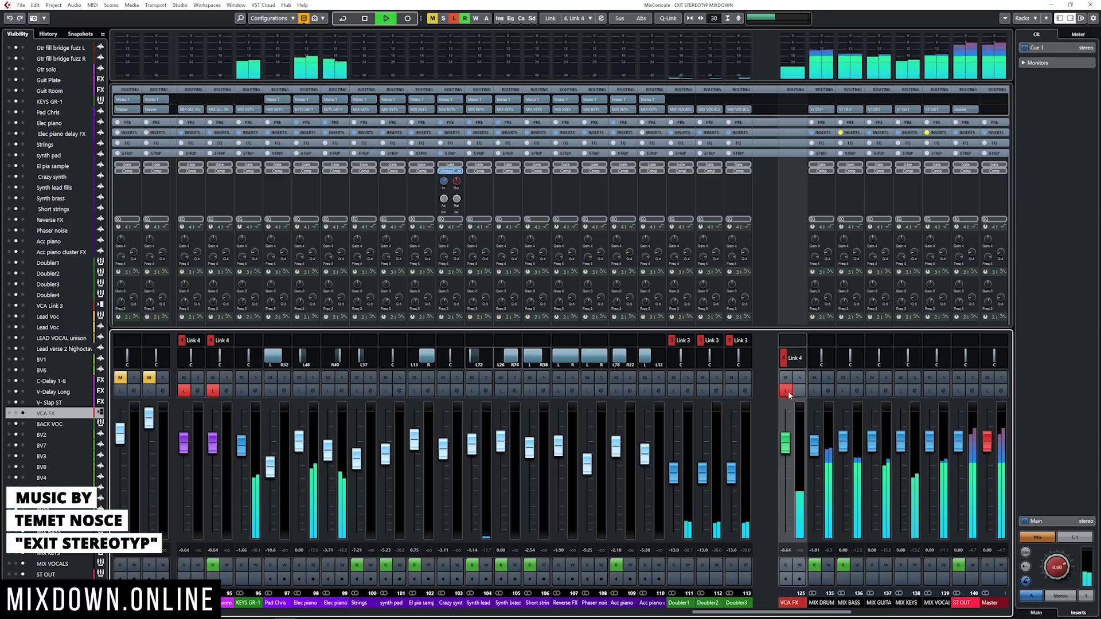
{"action": "left_click", "coordinate": [787, 390]}
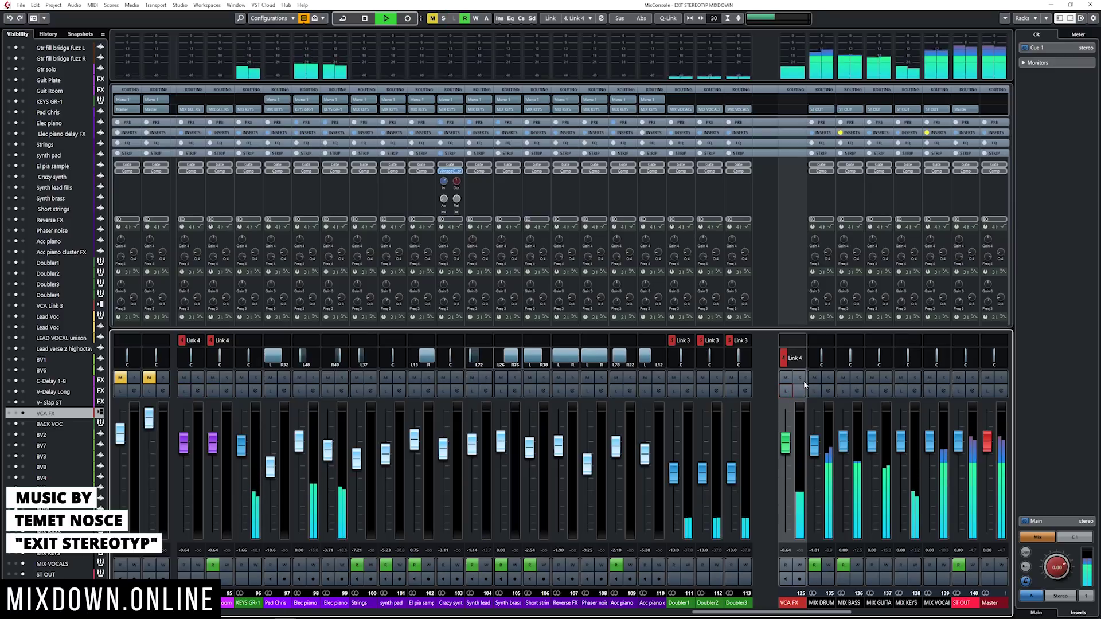
- Test solo and mute on VCA FX, then pull its fader down and reset it to 0 dB
{"action": "left_click", "coordinate": [799, 377]}
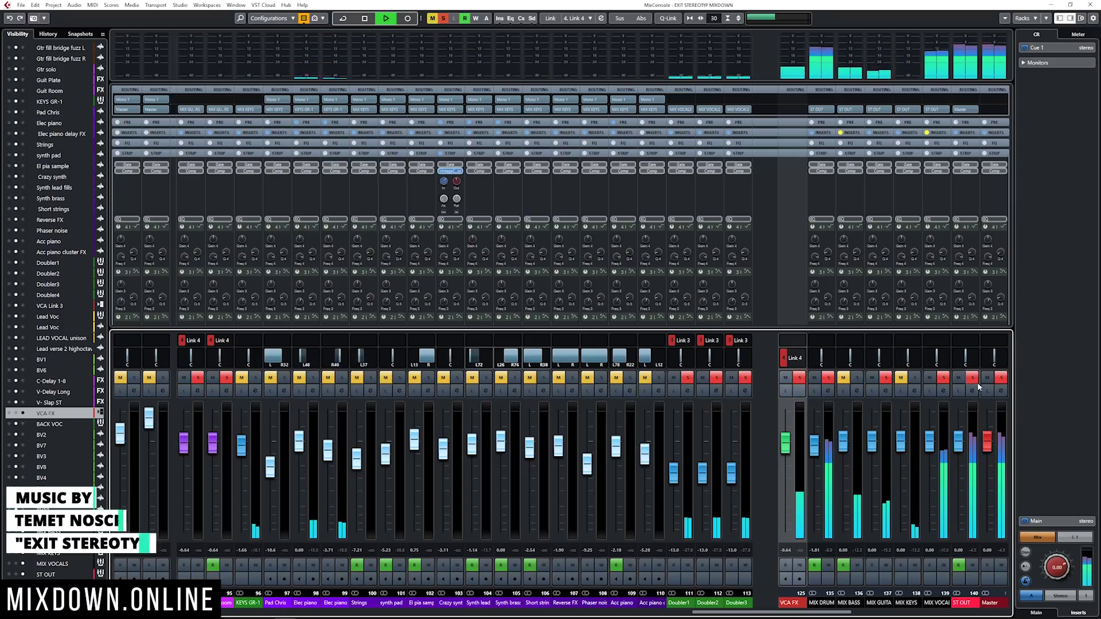
{"action": "left_click", "coordinate": [1000, 377]}
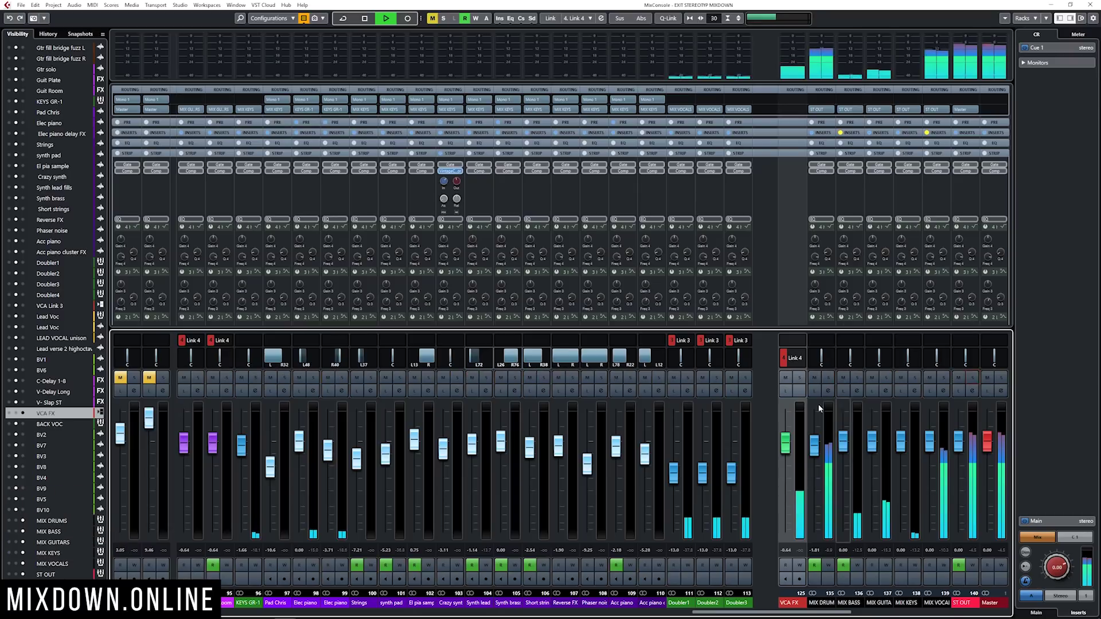
{"action": "left_click", "coordinate": [784, 377]}
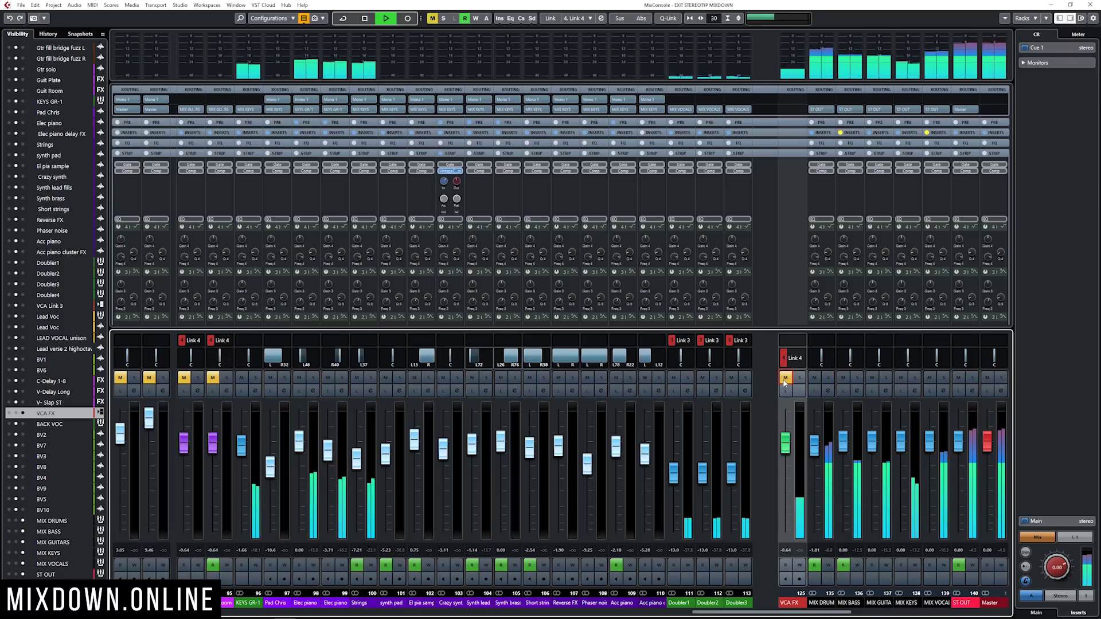
{"action": "left_click", "coordinate": [784, 377]}
{"action": "left_click_drag", "start_coordinate": [785, 443], "coordinate": [790, 540]}
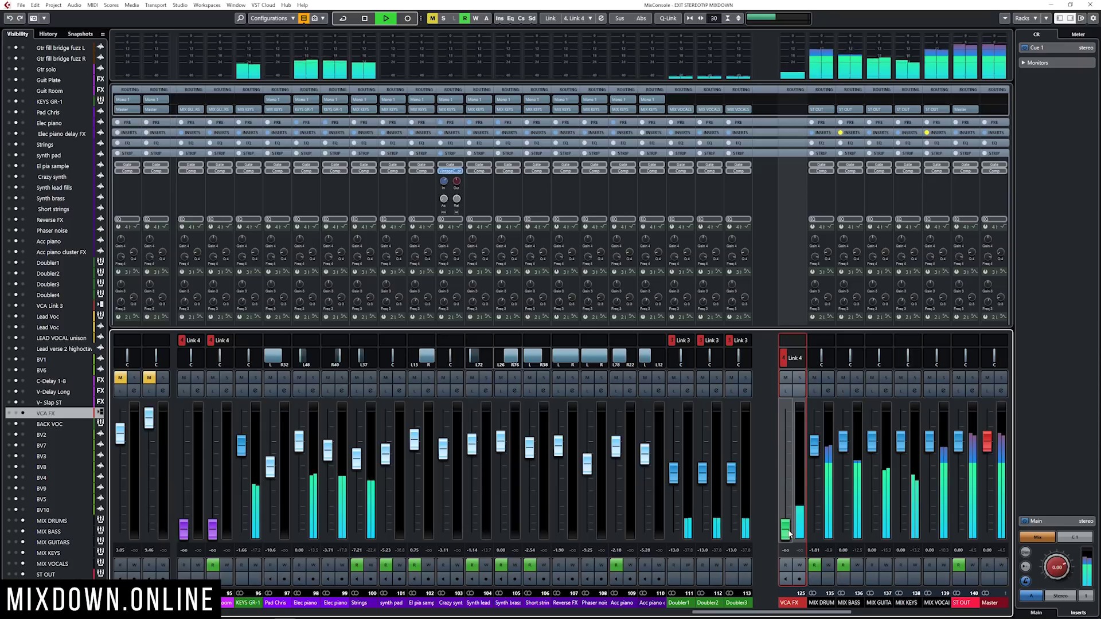
{"action": "left_click", "coordinate": [789, 530], "text": "ctrl"}
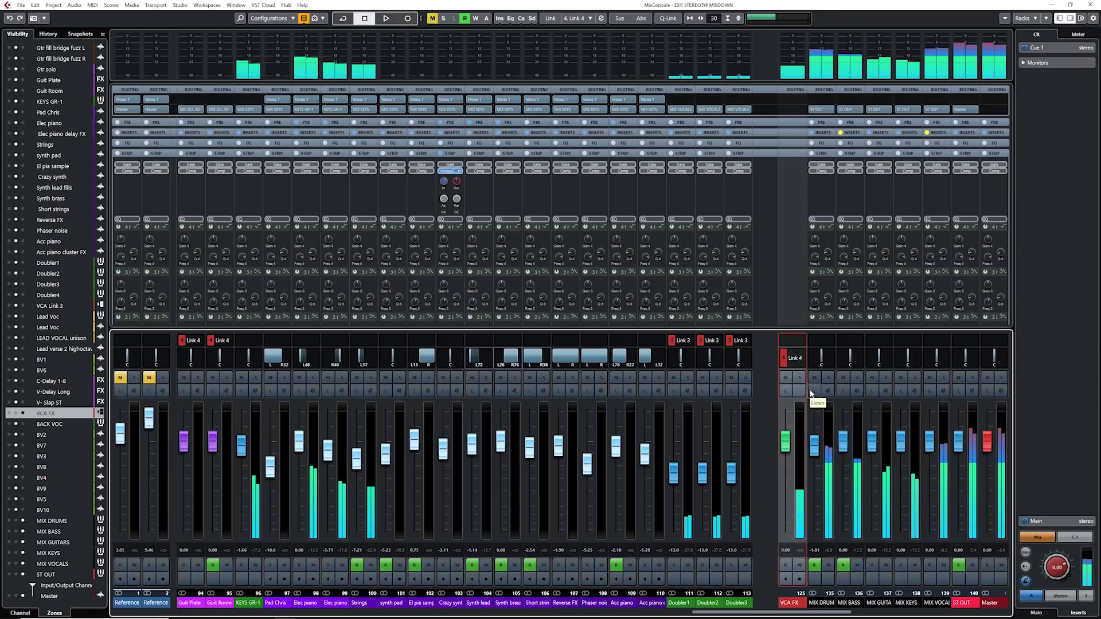